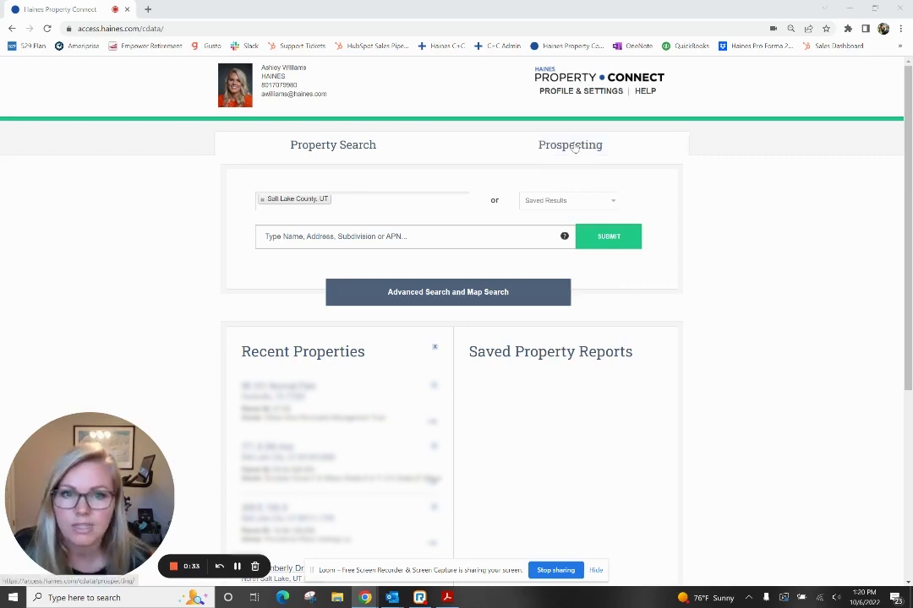
Open the Prospecting map search from the home page.
click(621, 147)
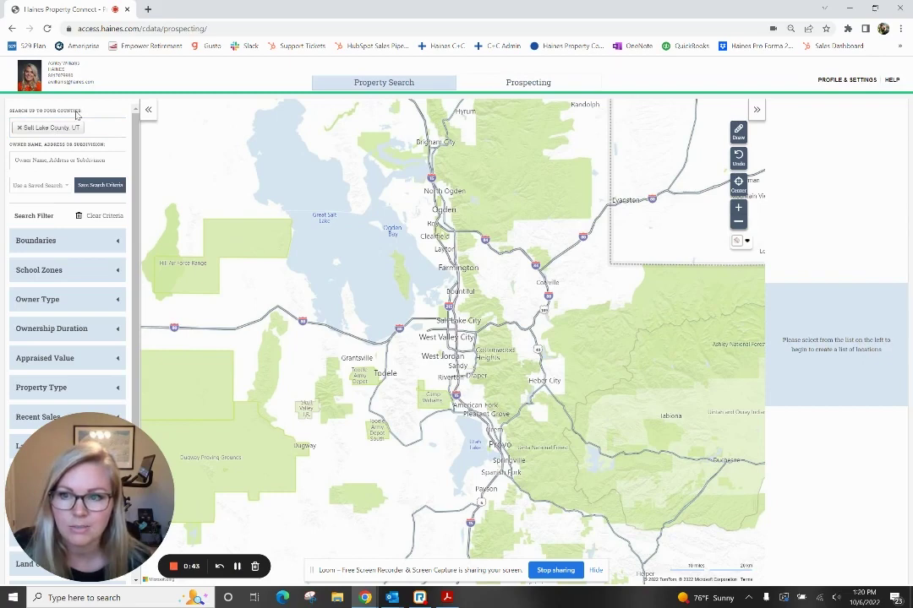
Set the Boundaries filter to zip codes 84010, 84020, 84043, 84044, 84045 and 84050, then update.
scroll(84, 169, down, 2)
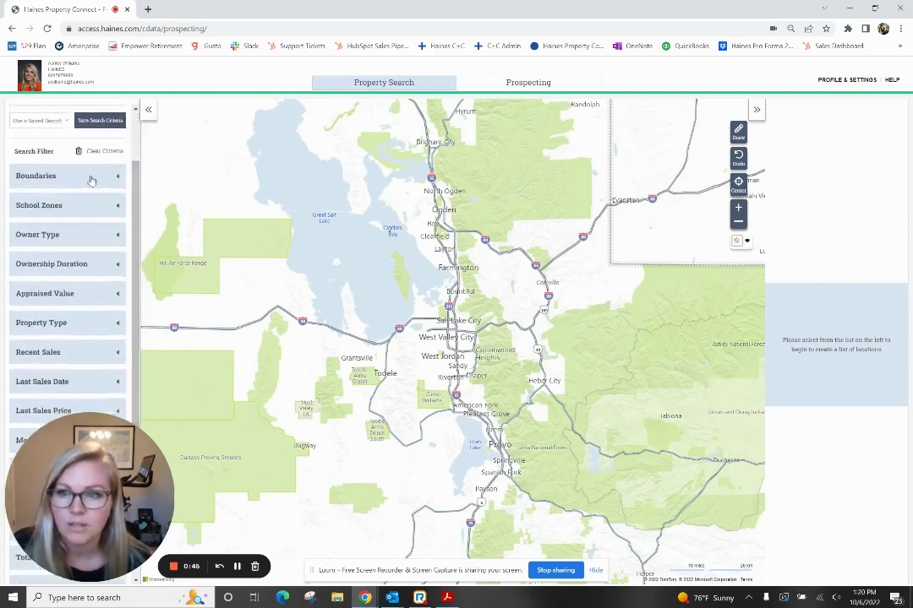
click(91, 177)
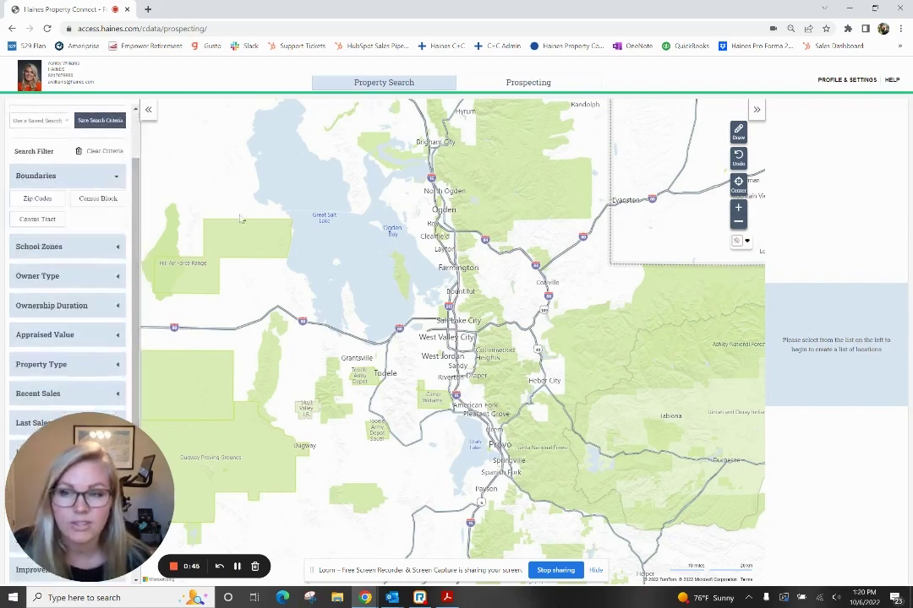
click(42, 199)
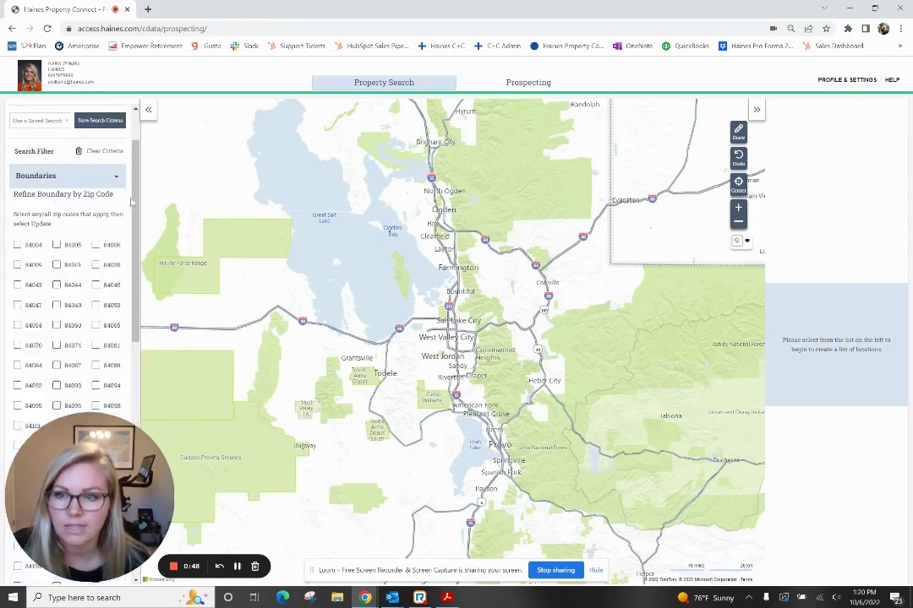
click(17, 284)
click(56, 285)
click(56, 265)
click(95, 265)
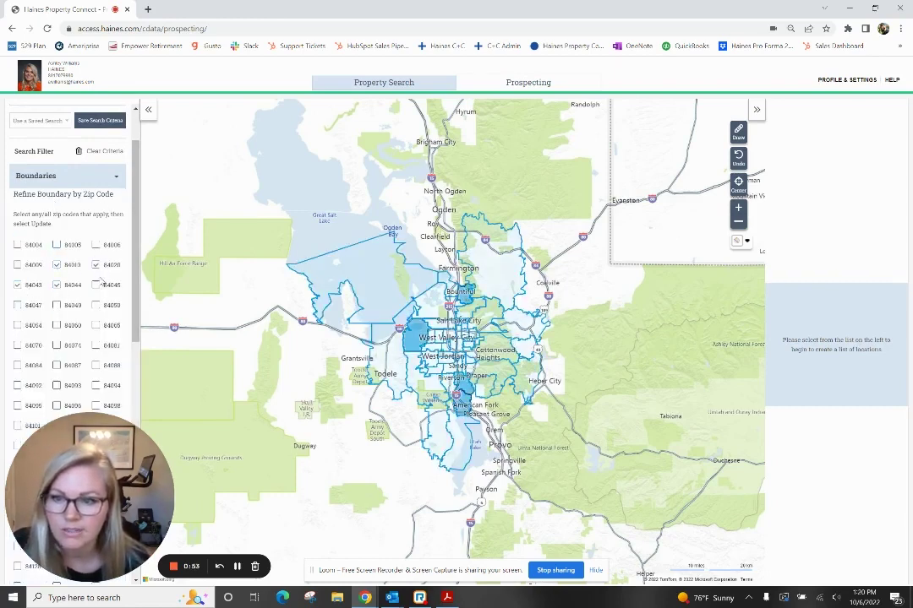
click(96, 285)
click(95, 305)
scroll(96, 305, down, 1)
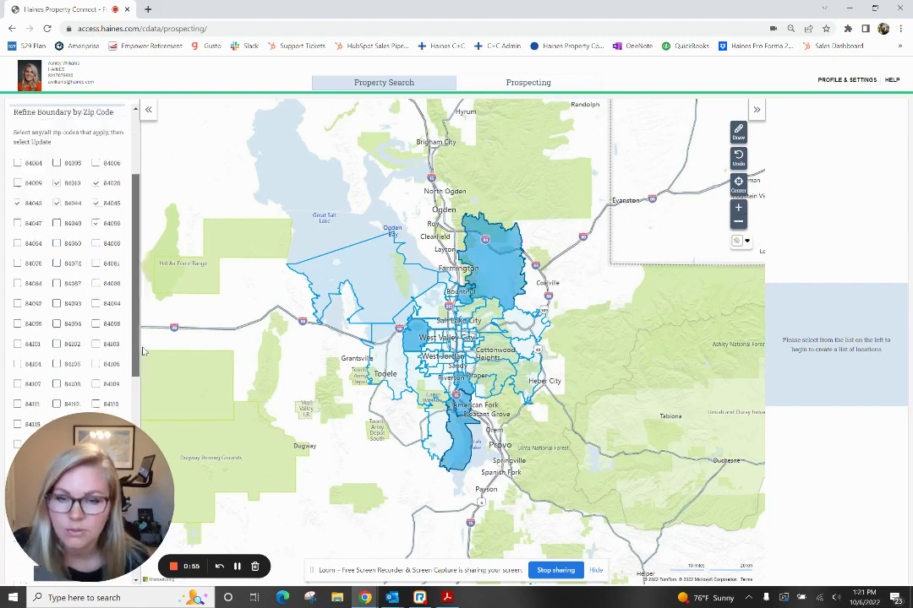
scroll(144, 350, down, 2)
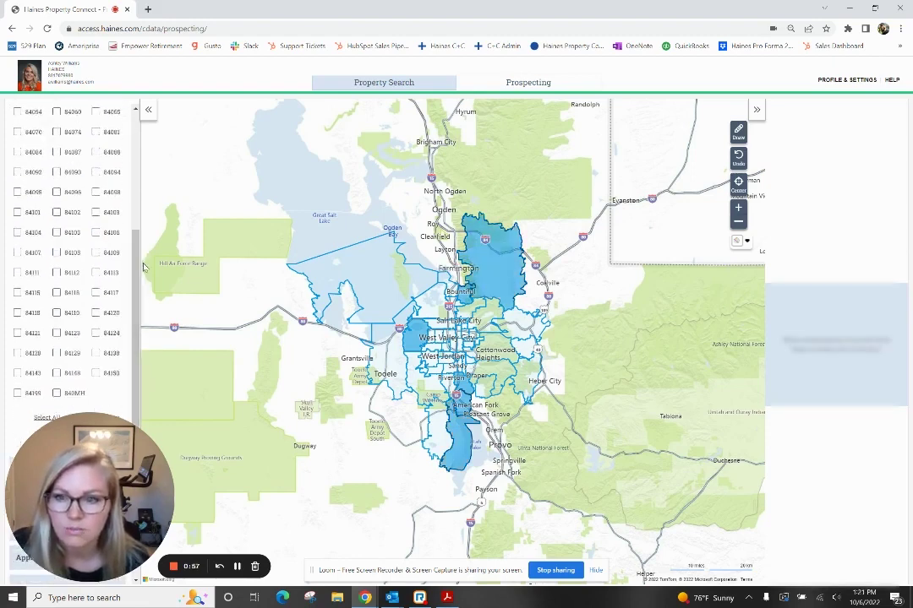
scroll(127, 267, down, 3)
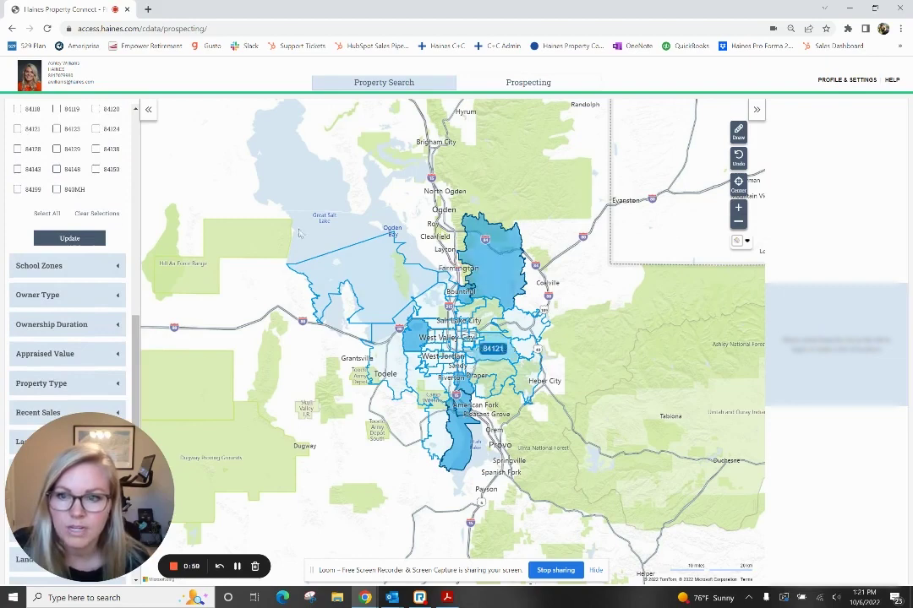
click(84, 237)
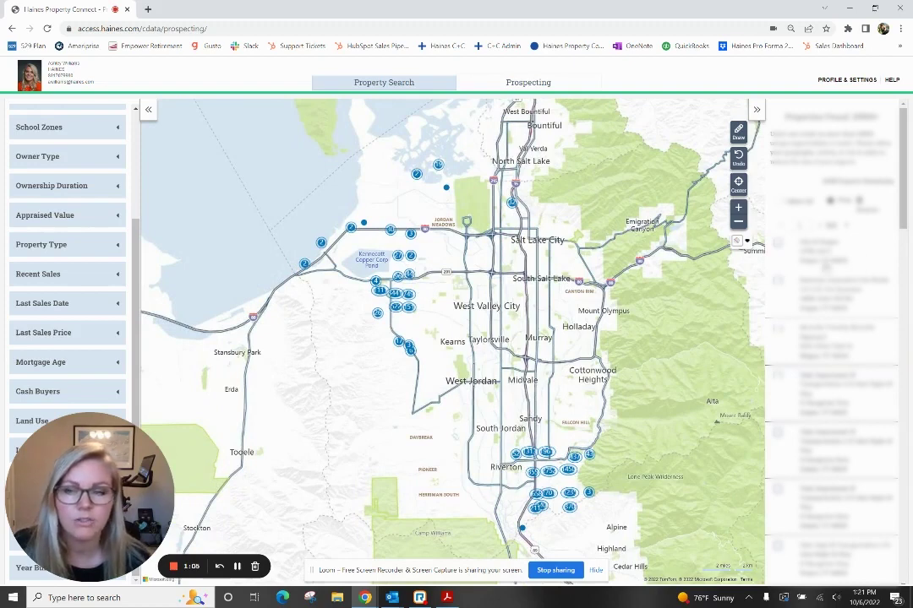
Apply the Owner Type filter for Absentee In-State owners and refresh the map.
scroll(95, 166, up, 2)
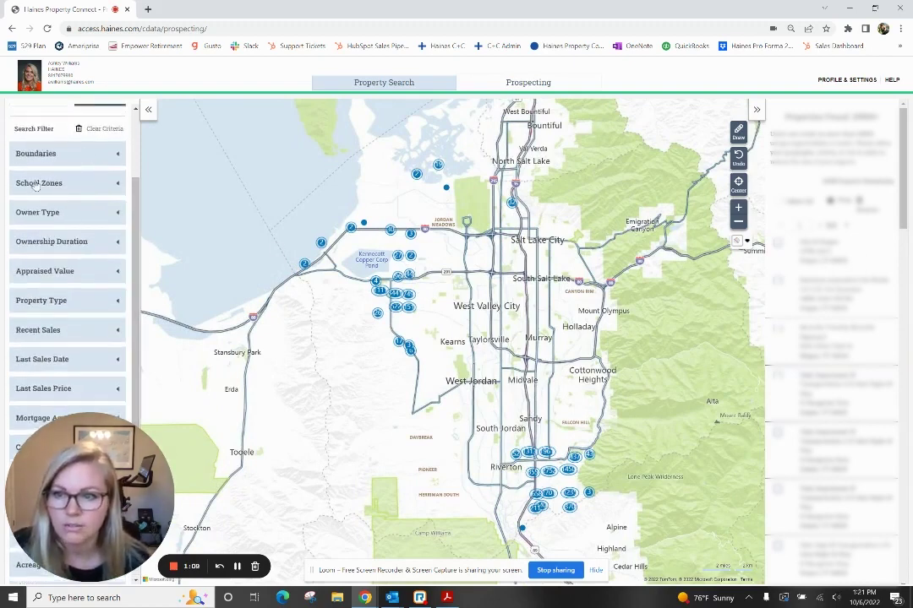
click(59, 214)
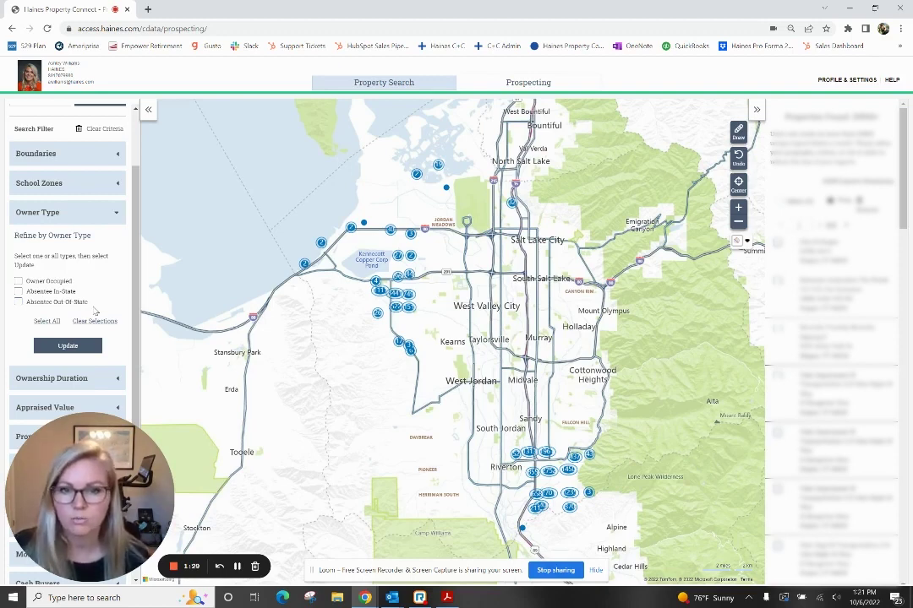
click(18, 292)
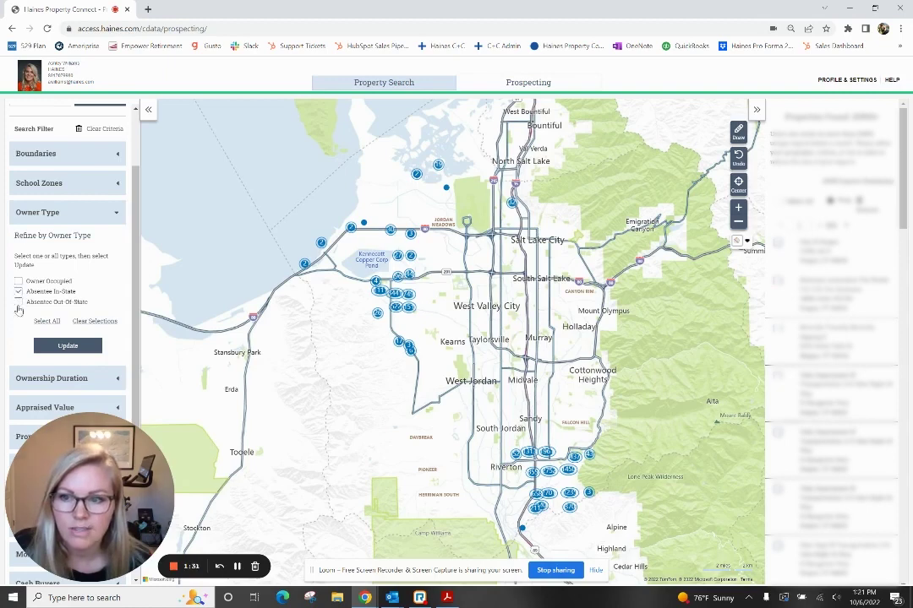
click(67, 344)
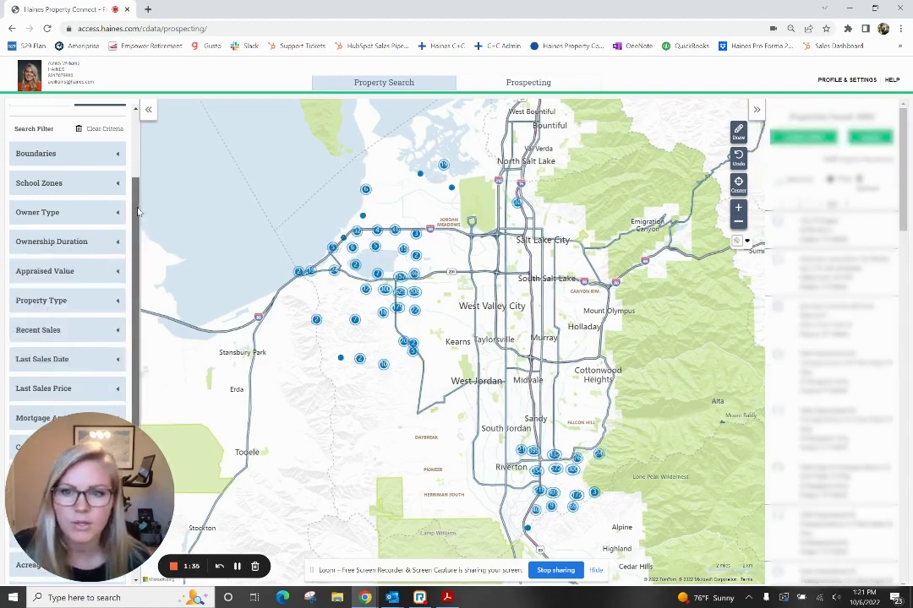
drag(138, 211, 144, 241)
scroll(127, 227, down, 1)
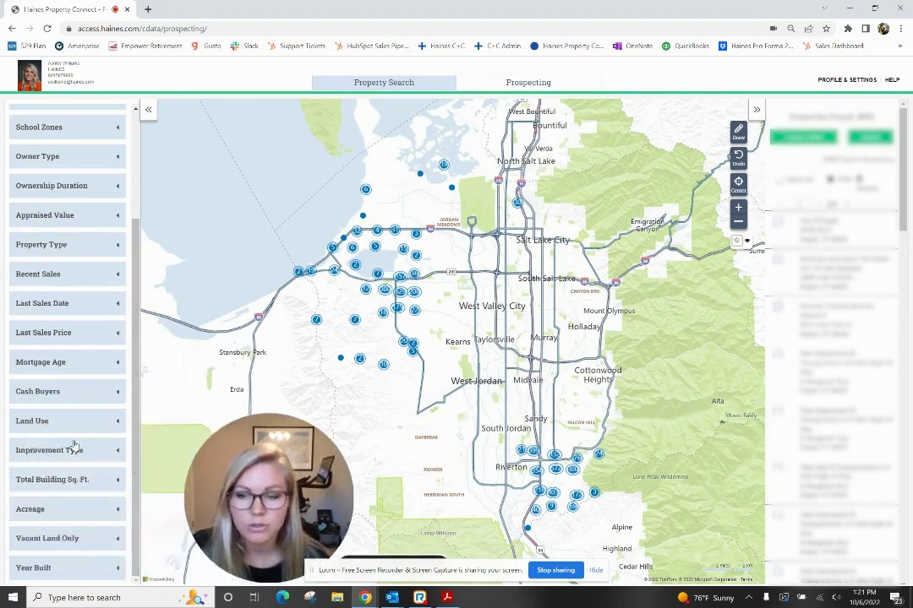
Expand the Property Type and Land Use filters and browse the land use categories.
click(46, 244)
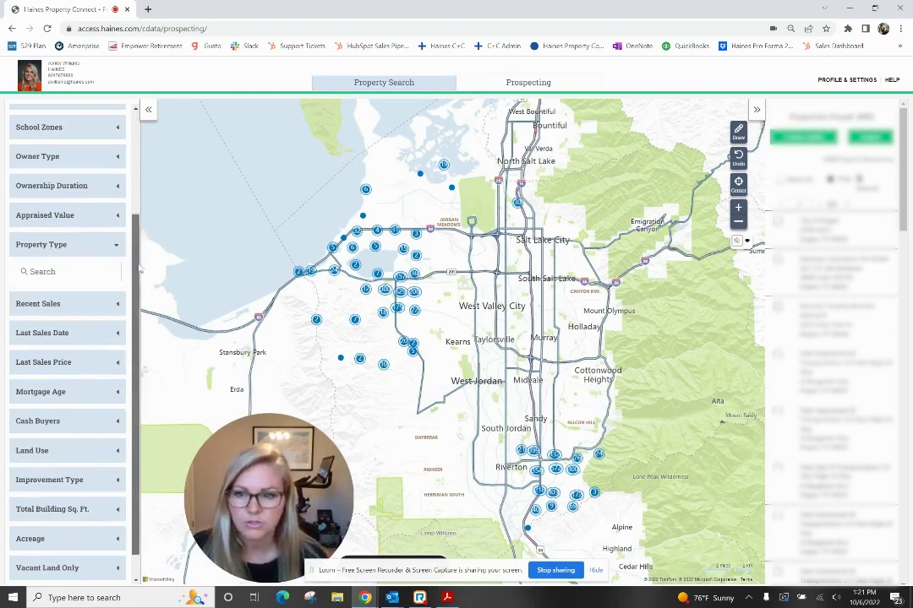
scroll(34, 364, down, 1)
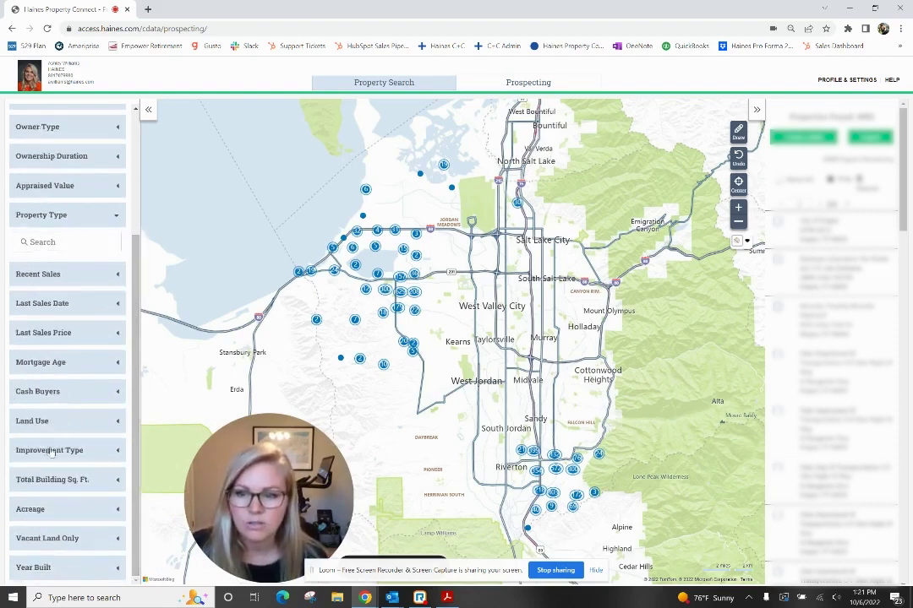
click(40, 421)
click(62, 446)
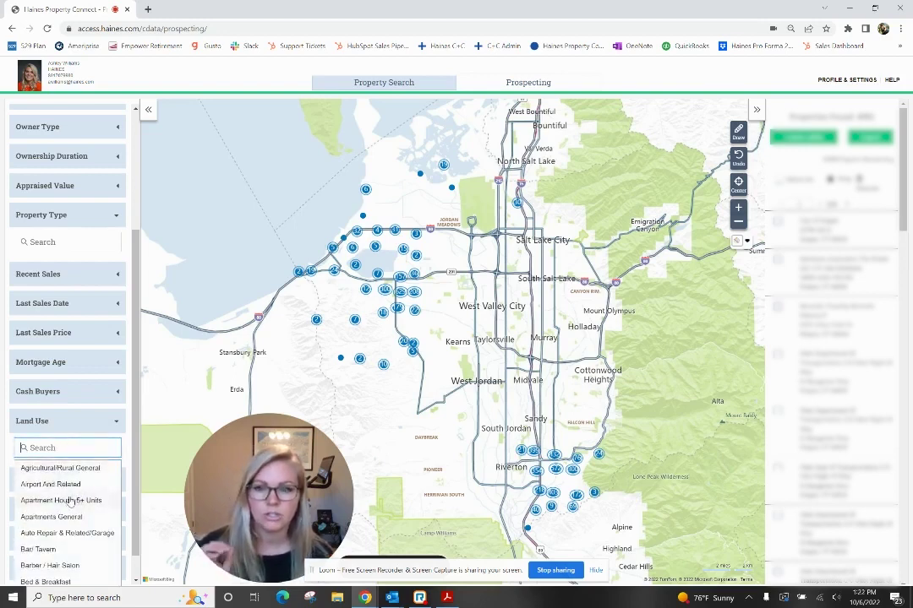
scroll(76, 503, down, 15)
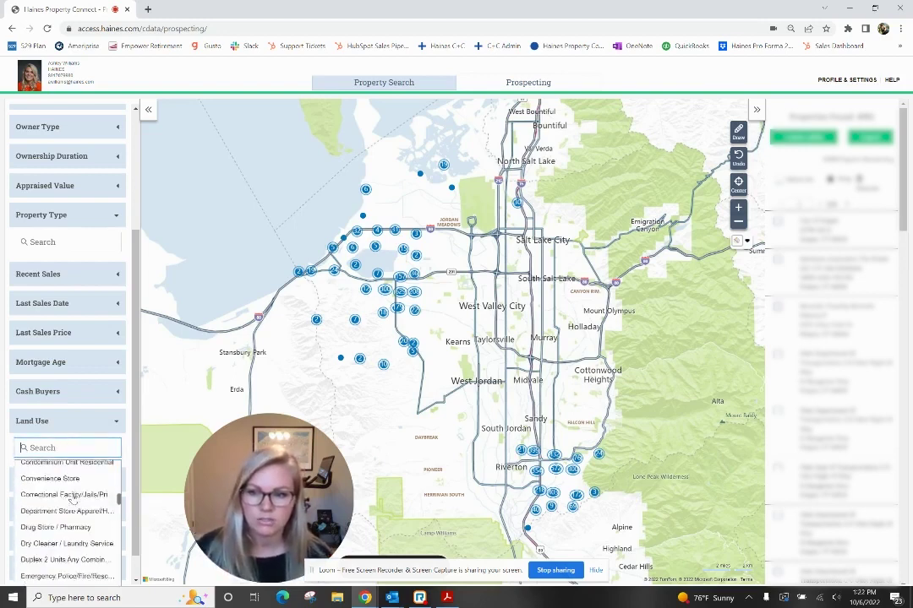
scroll(71, 499, down, 3)
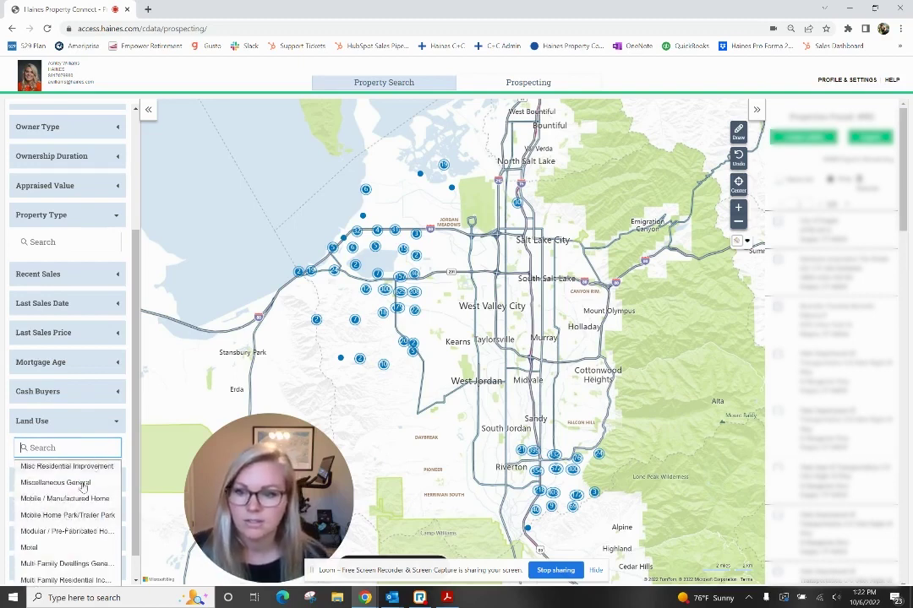
scroll(71, 507, down, 6)
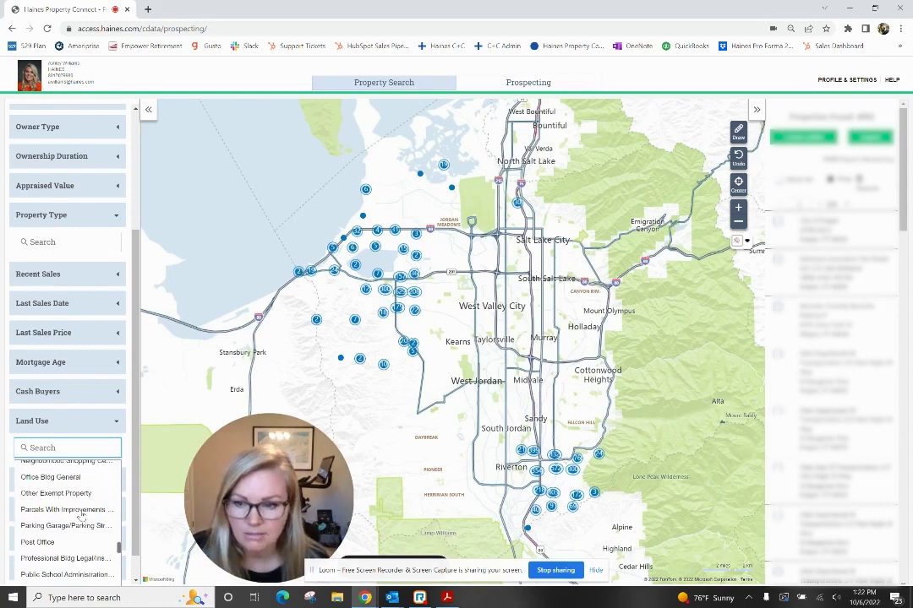
Set Property Type to Residential, giving 1676 properties found.
click(45, 242)
text(res)
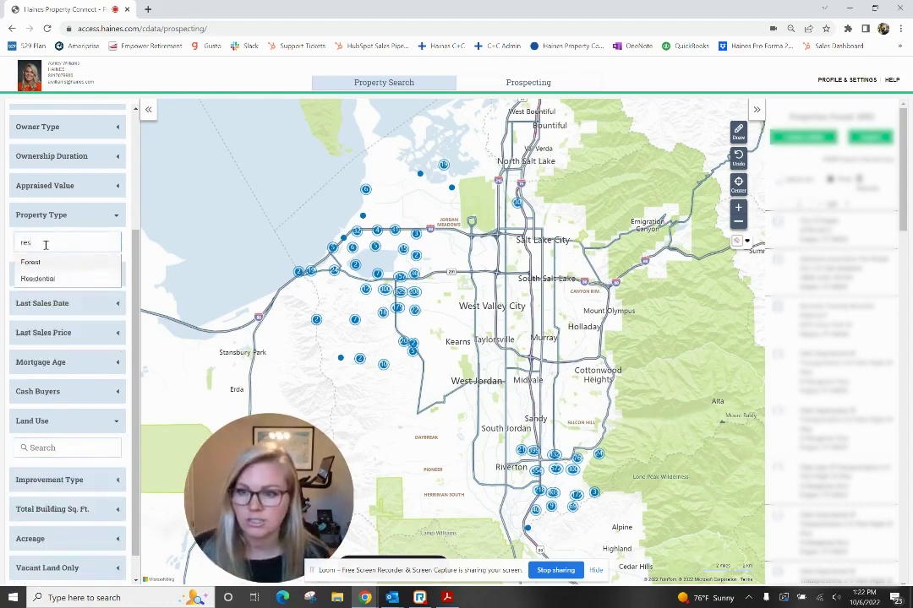
click(113, 276)
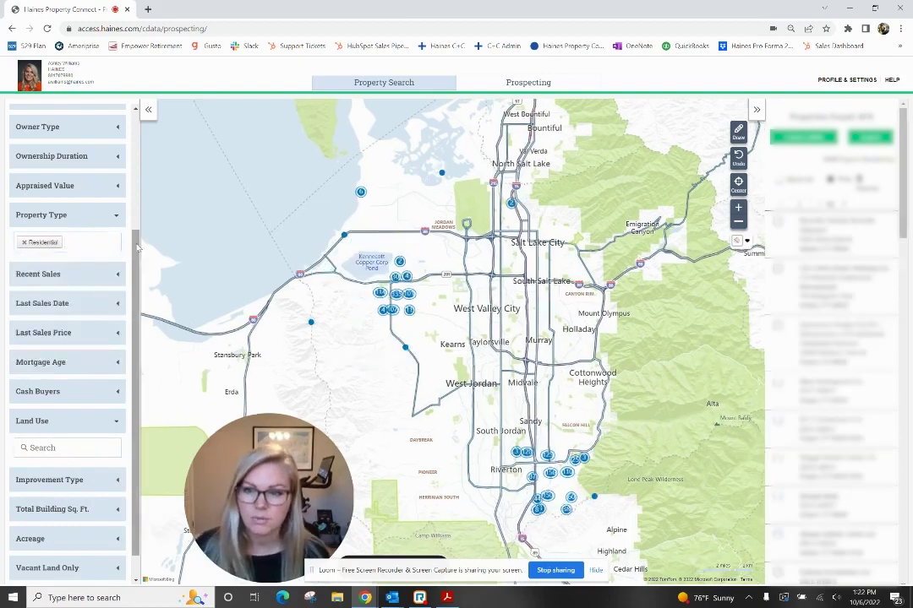
scroll(39, 442, down, 1)
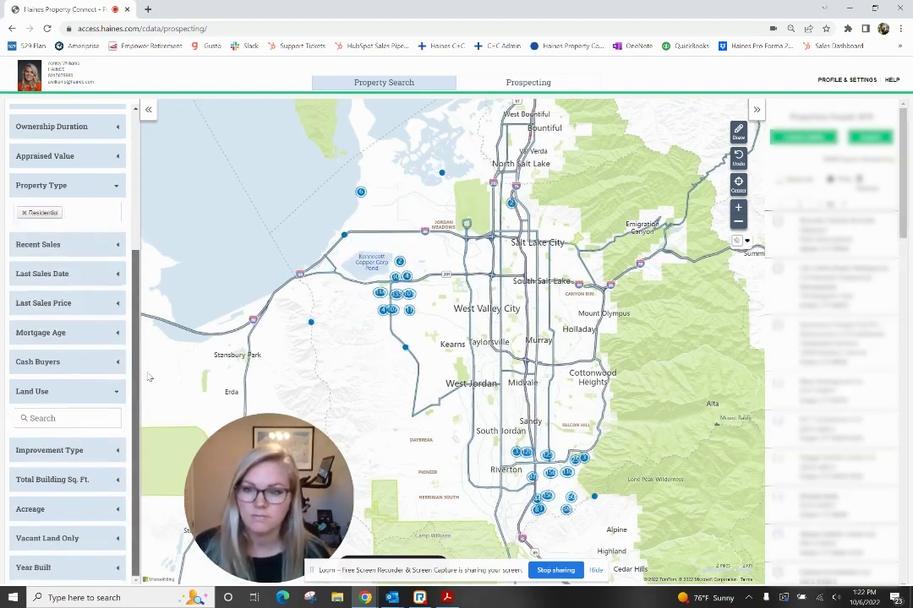
click(52, 538)
click(75, 540)
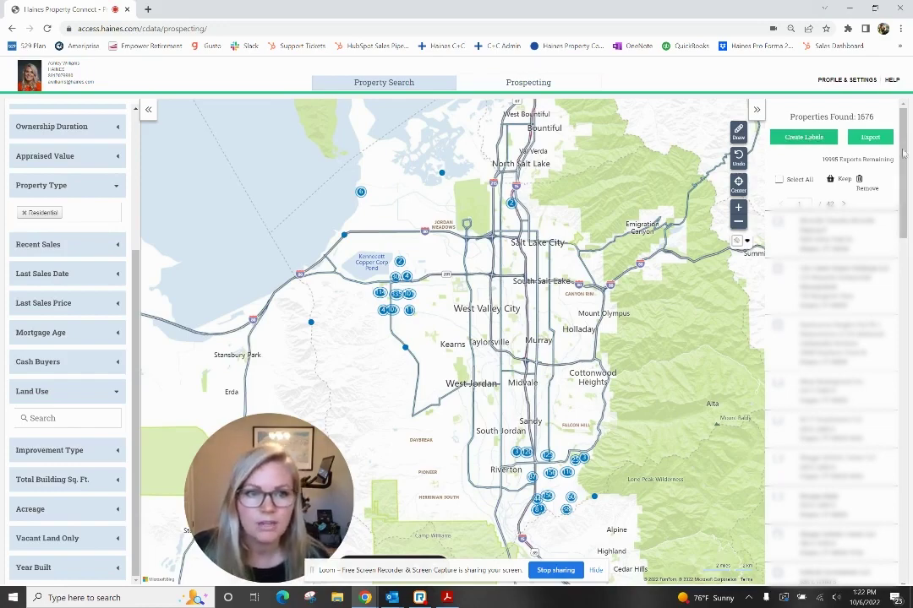
click(869, 137)
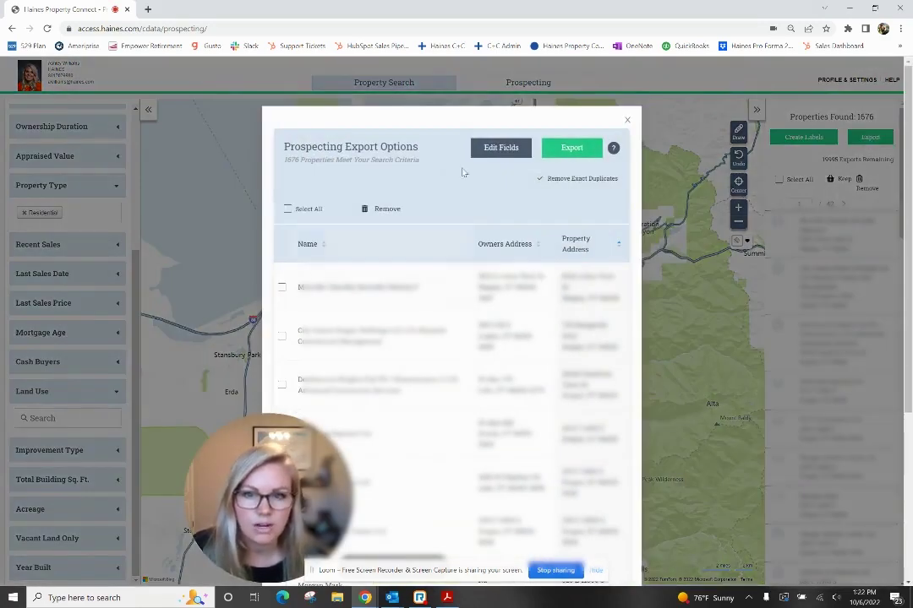
click(498, 147)
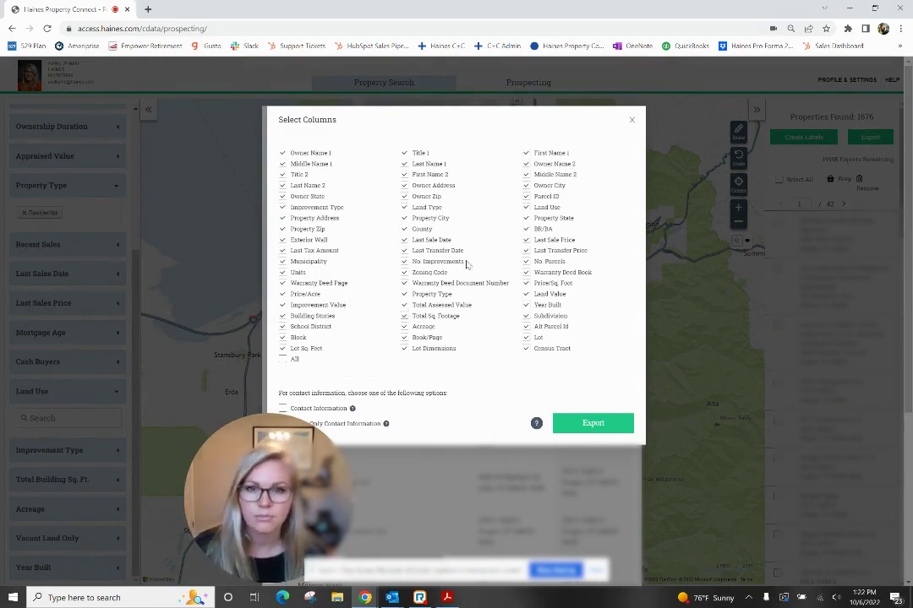
drag(251, 461, 73, 462)
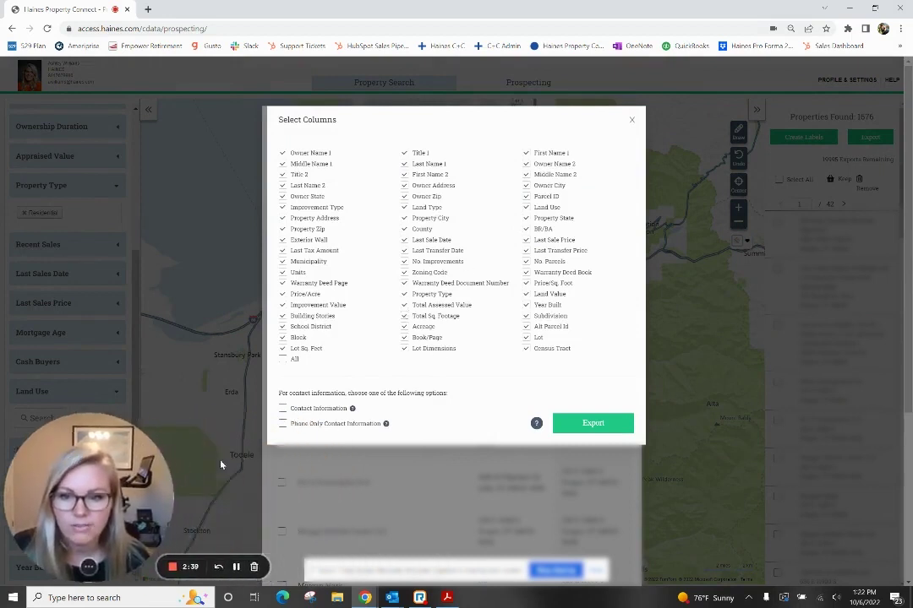
click(283, 411)
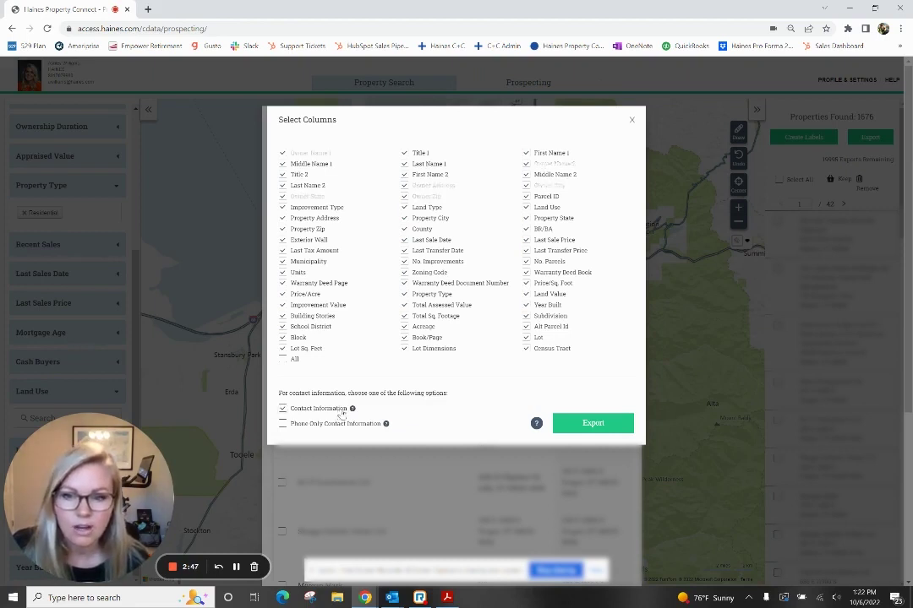
mouse_move(352, 411)
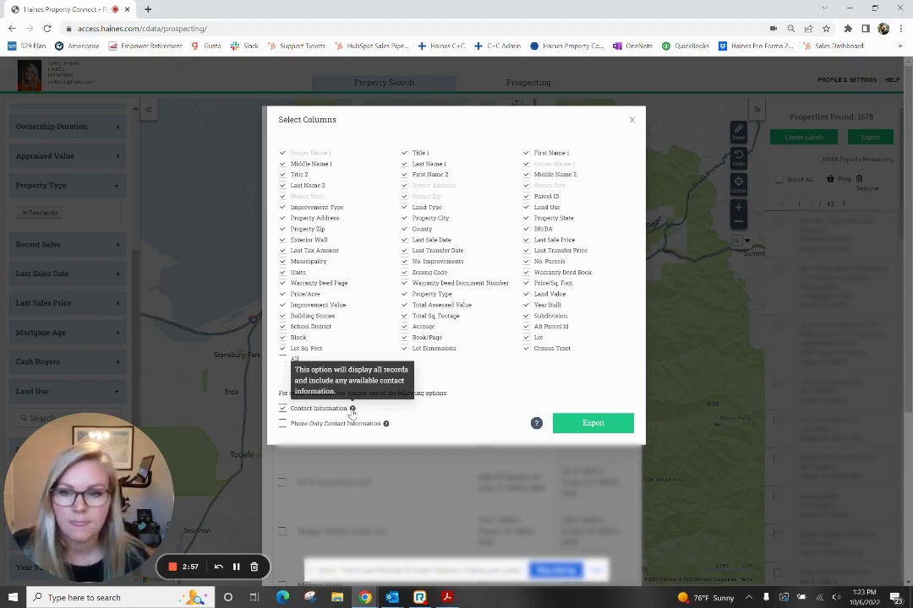
click(282, 408)
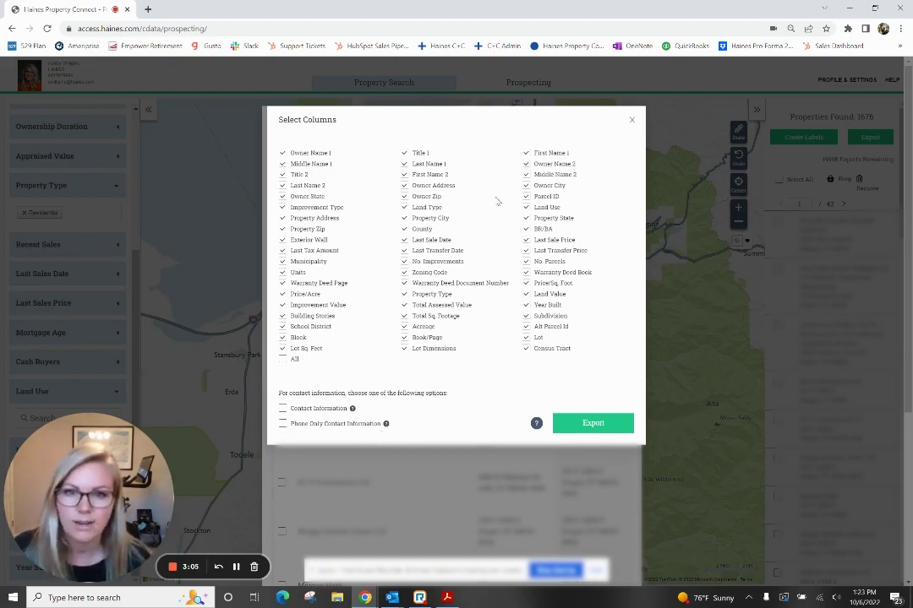
click(632, 122)
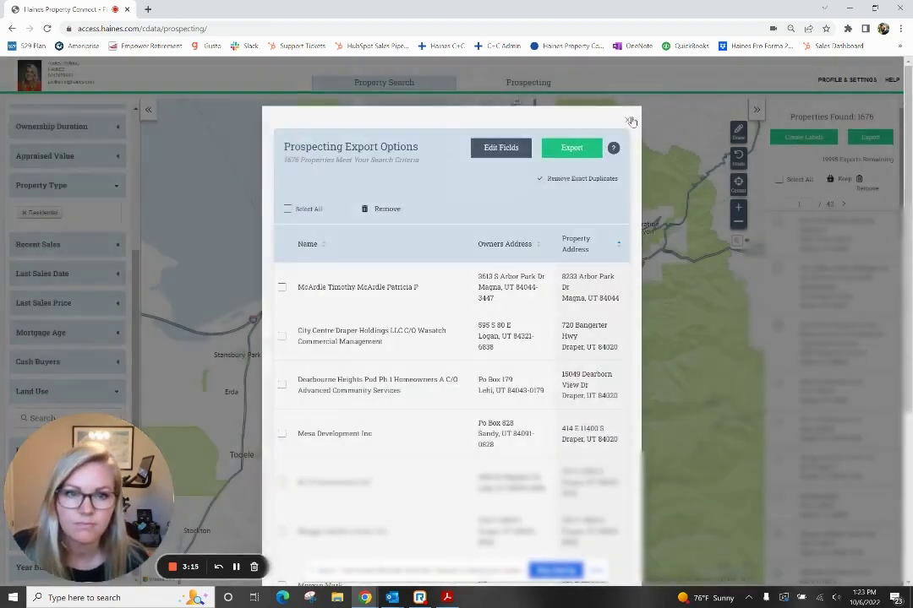
click(628, 121)
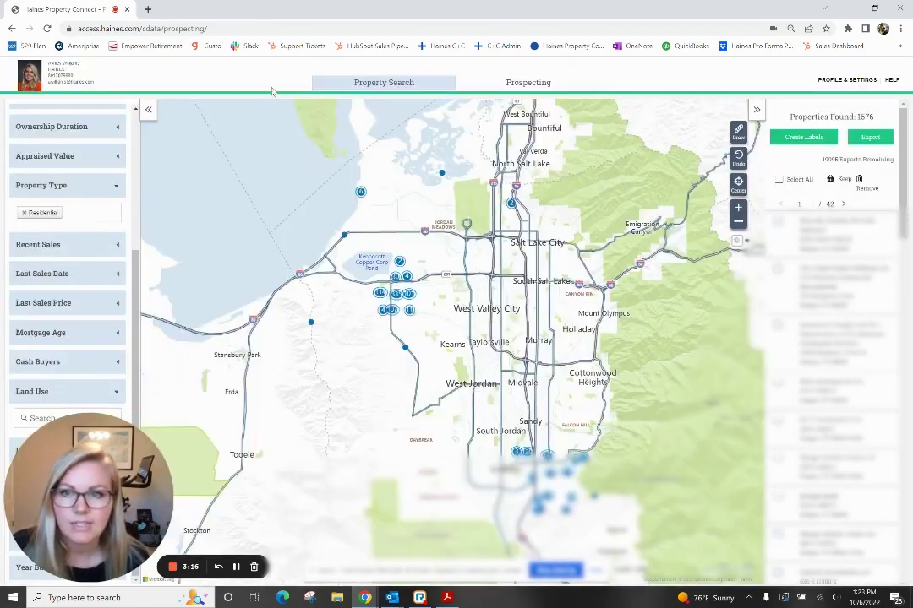
Go to Property Search, open Advanced Search and Map Search, and scroll through its sections.
click(390, 85)
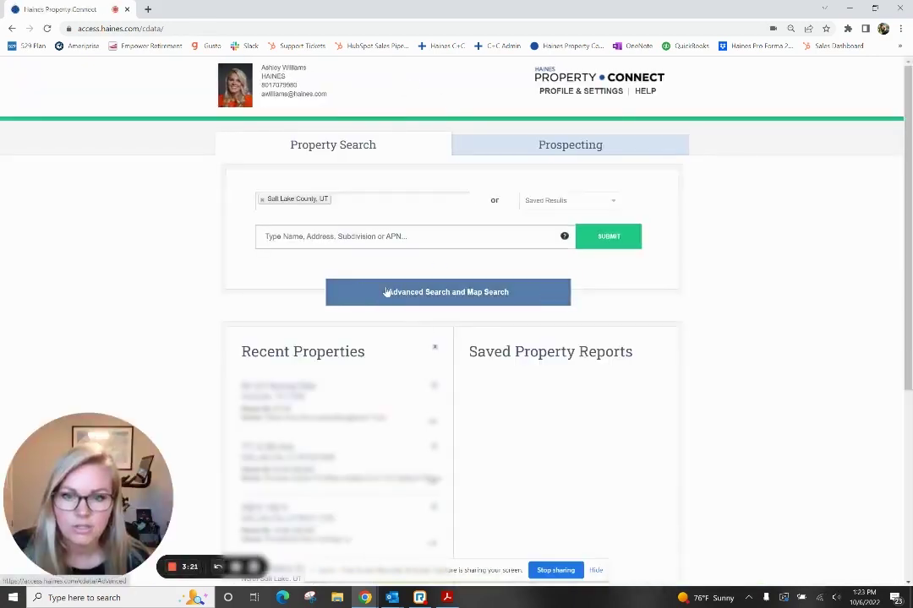
click(530, 294)
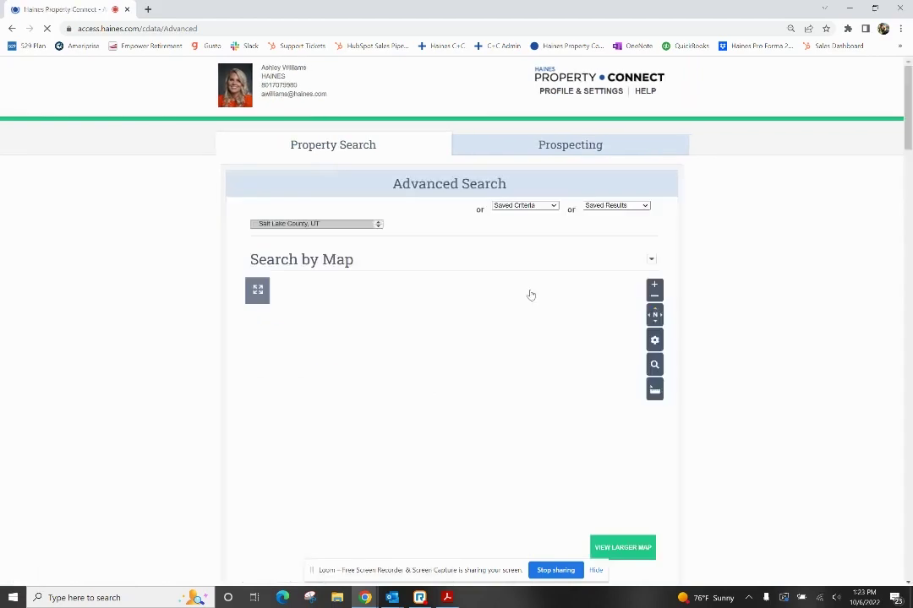
scroll(907, 194, down, 1)
scroll(907, 194, down, 6)
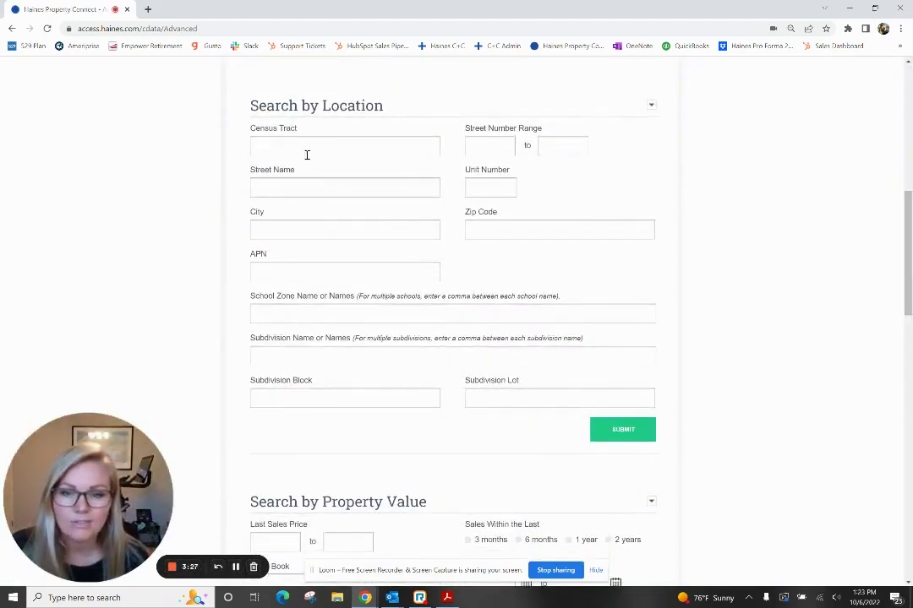
drag(910, 213, 909, 220)
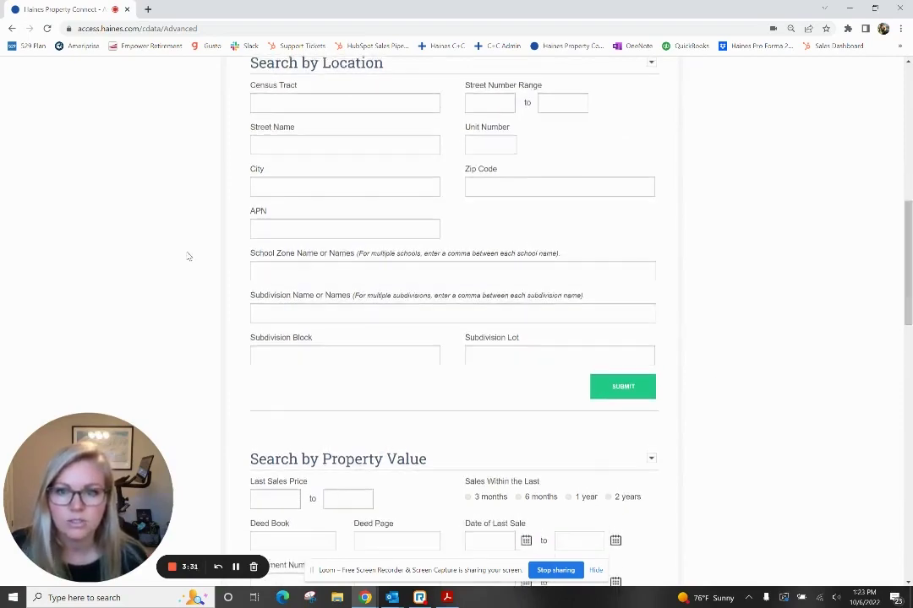
scroll(889, 287, down, 5)
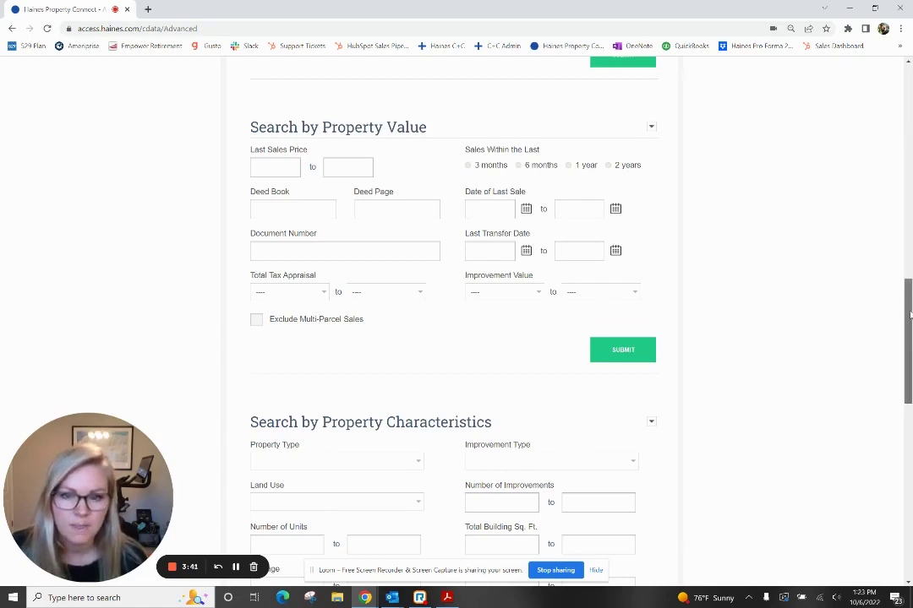
Review the Land Use choices and the Number of Units field without entering values.
scroll(591, 321, down, 5)
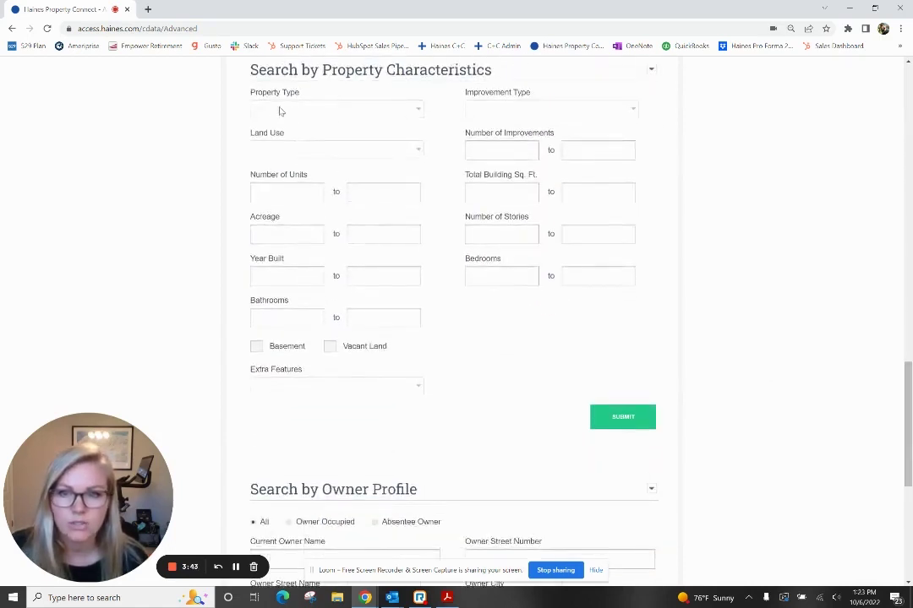
click(310, 154)
drag(417, 197, 419, 213)
click(356, 136)
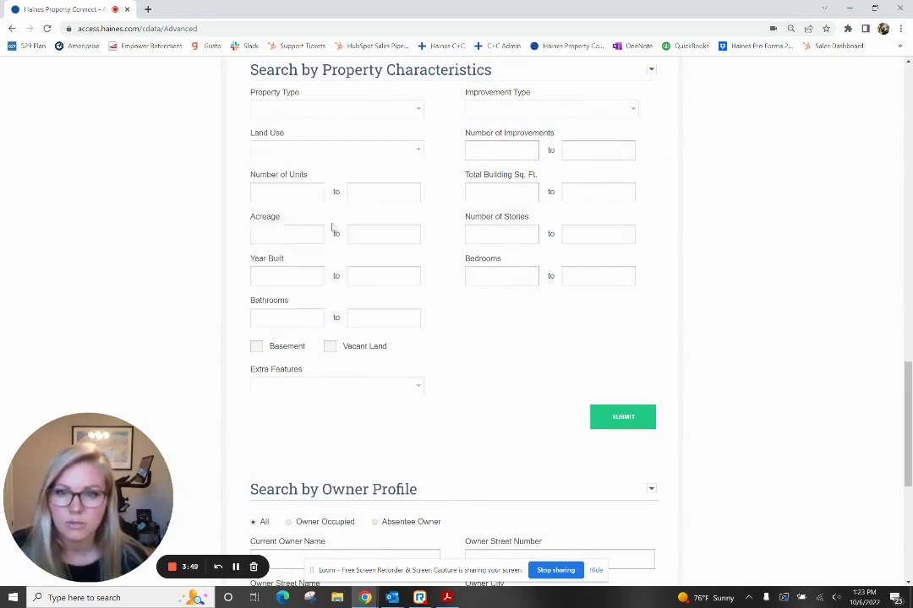
click(300, 191)
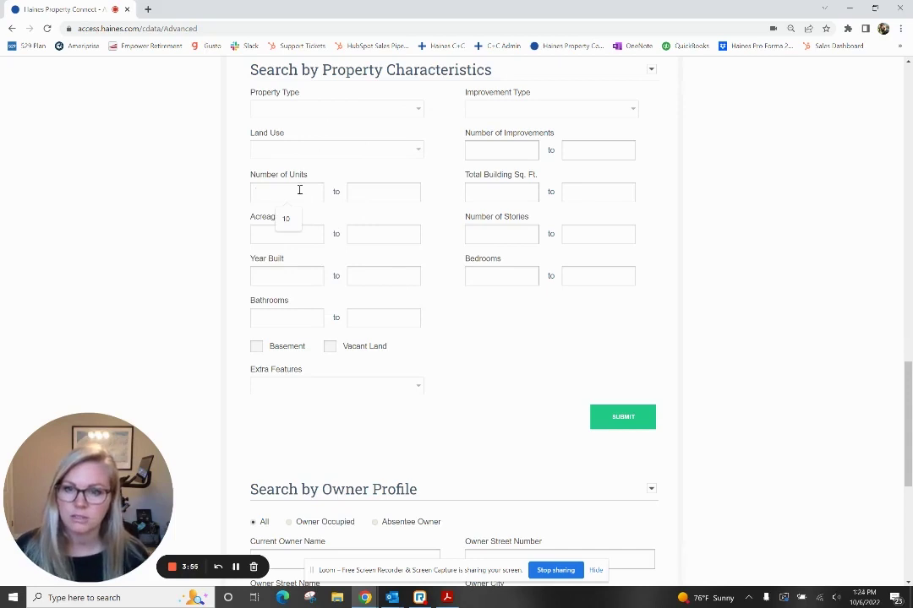
click(346, 174)
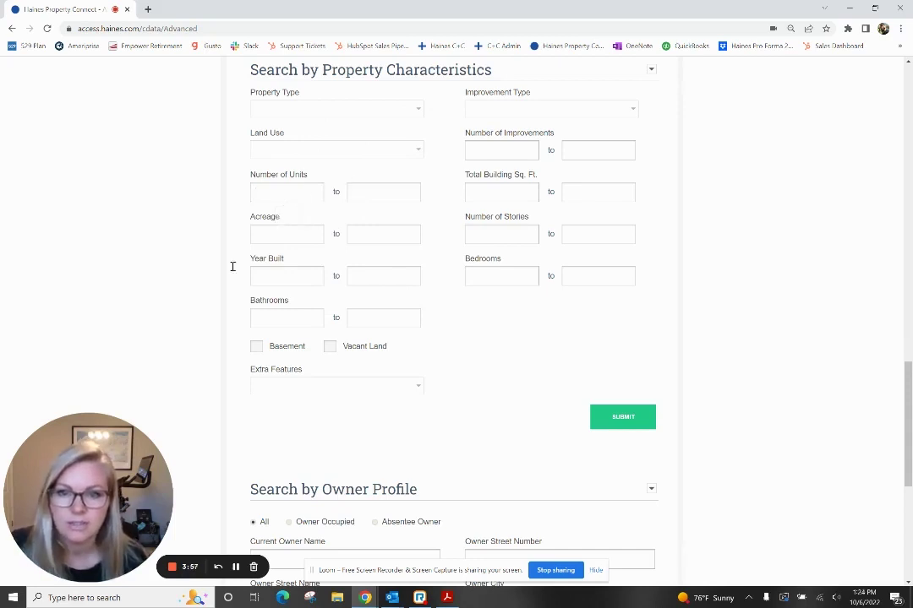
Select Absentee Owner under Search by Owner Profile.
scroll(732, 232, down, 4)
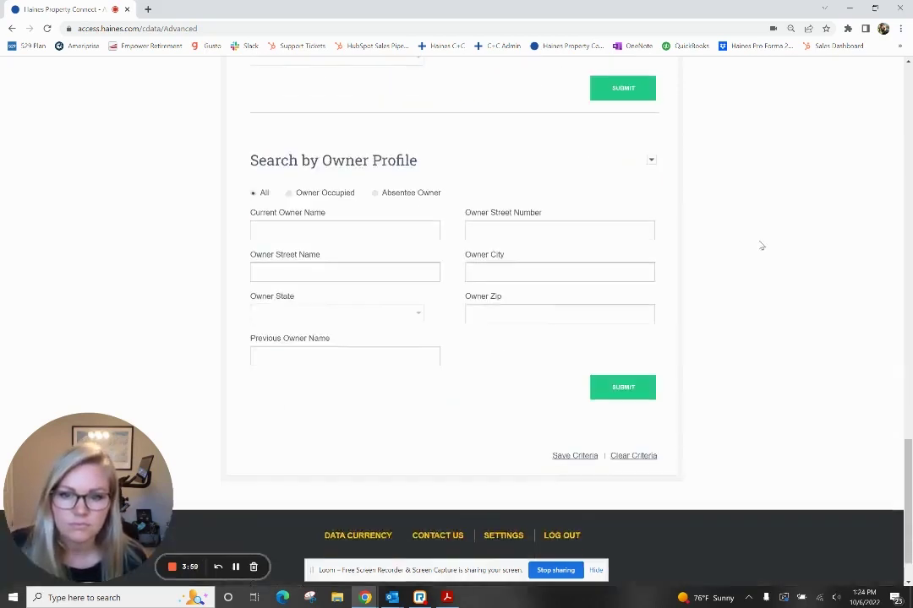
click(374, 193)
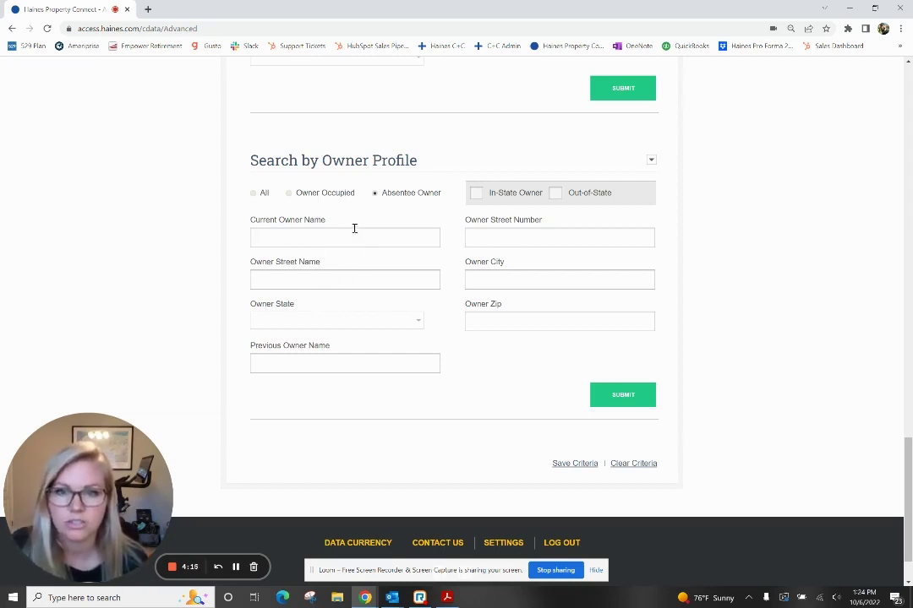
scroll(619, 388, up, 7)
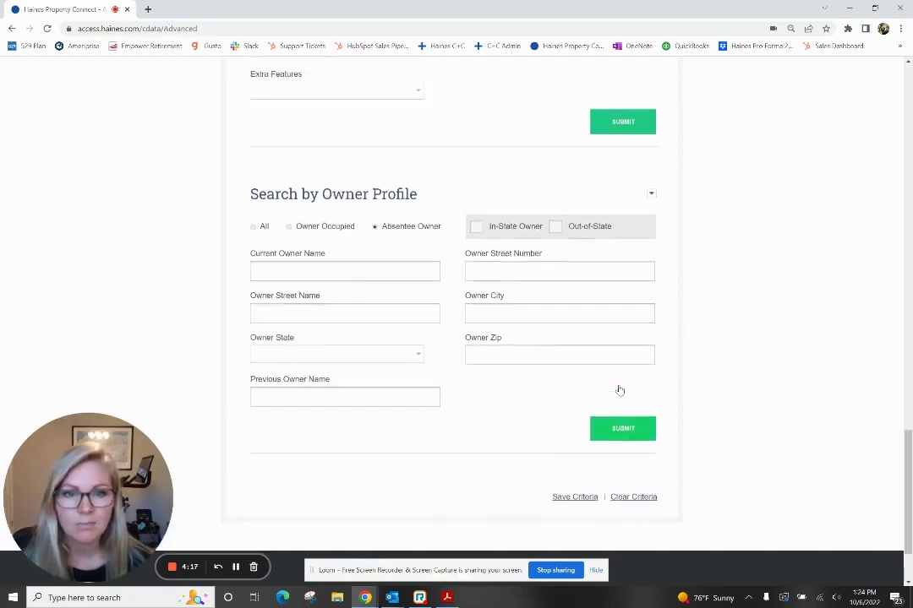
scroll(620, 389, up, 15)
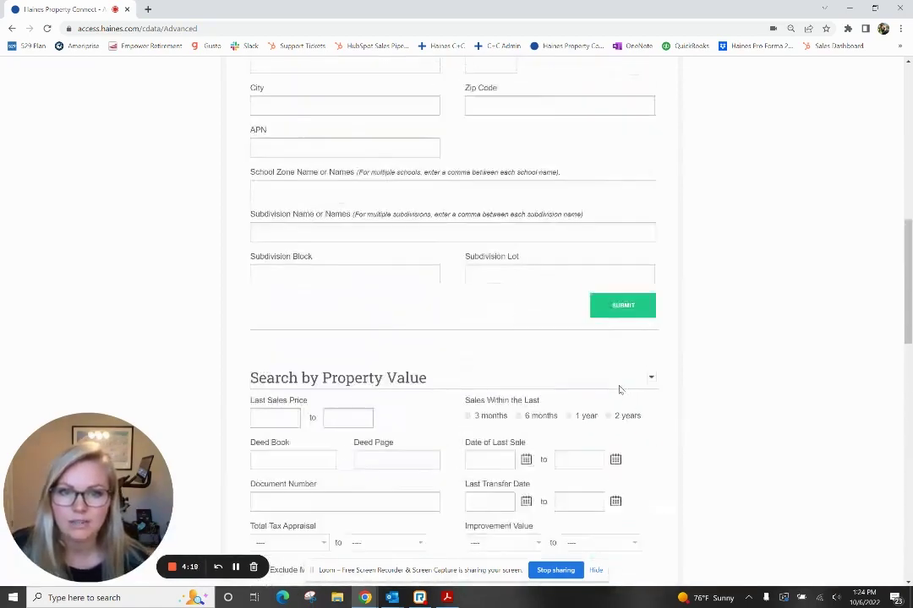